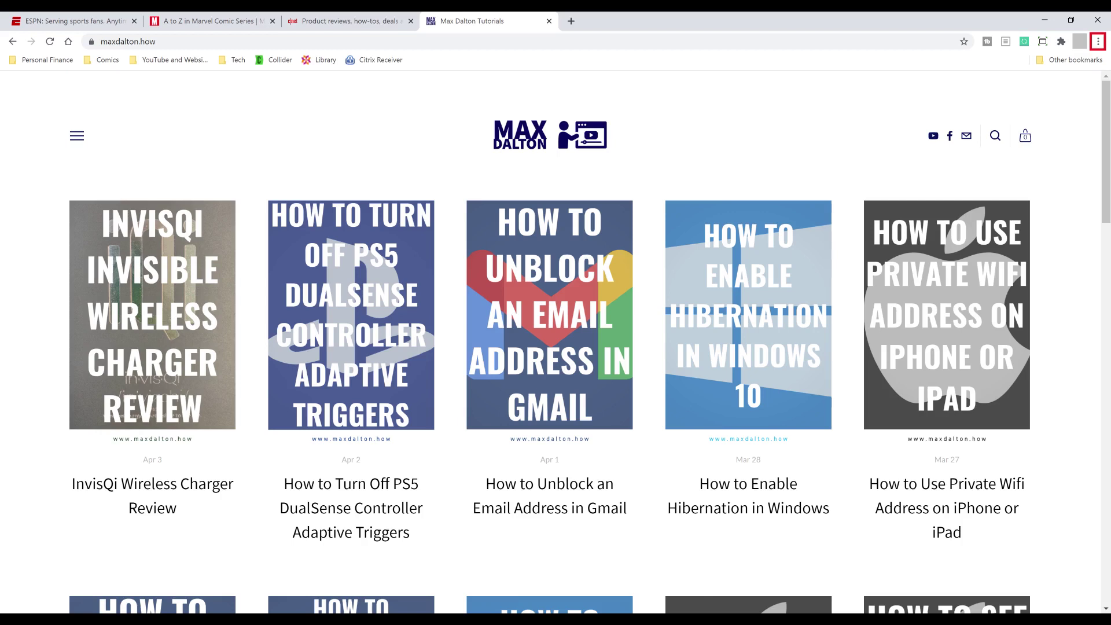
Step: Bring up Chrome's main menu to reach Settings
left_click(1098, 41)
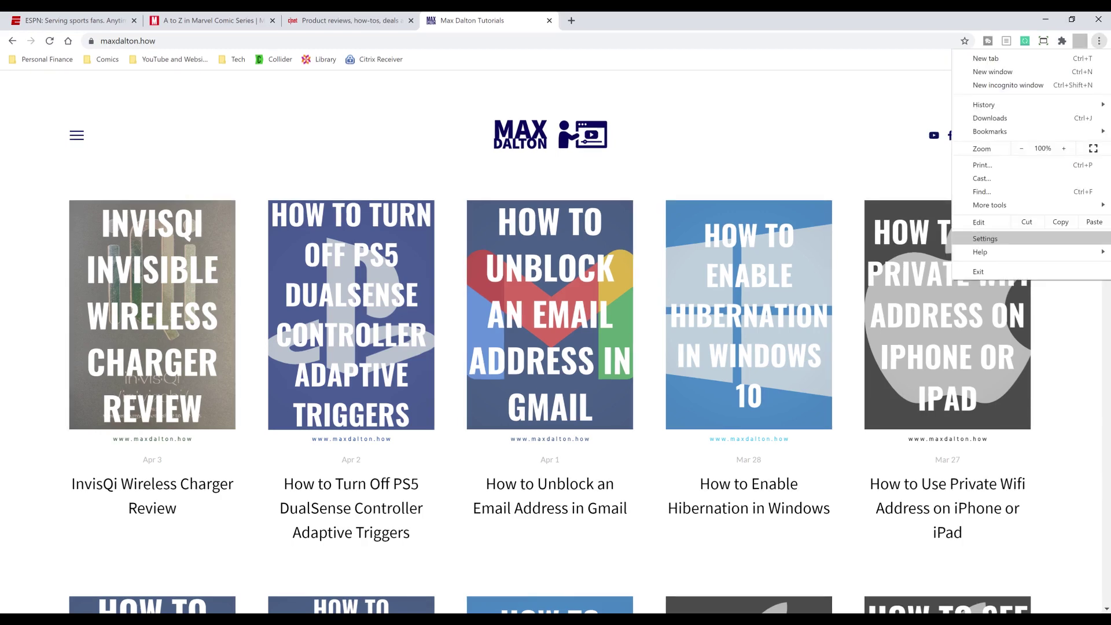